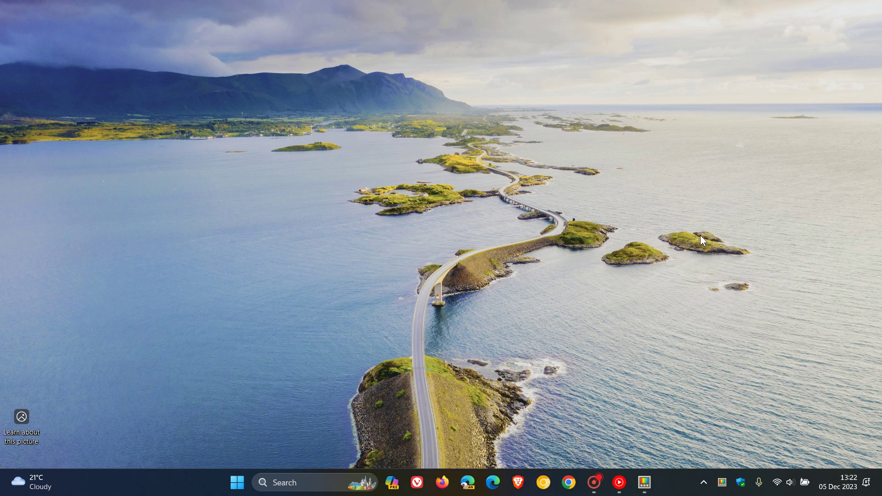
Step: Open PowerToys Settings from the taskbar and view the General page showing version v0.76.0
click(645, 484)
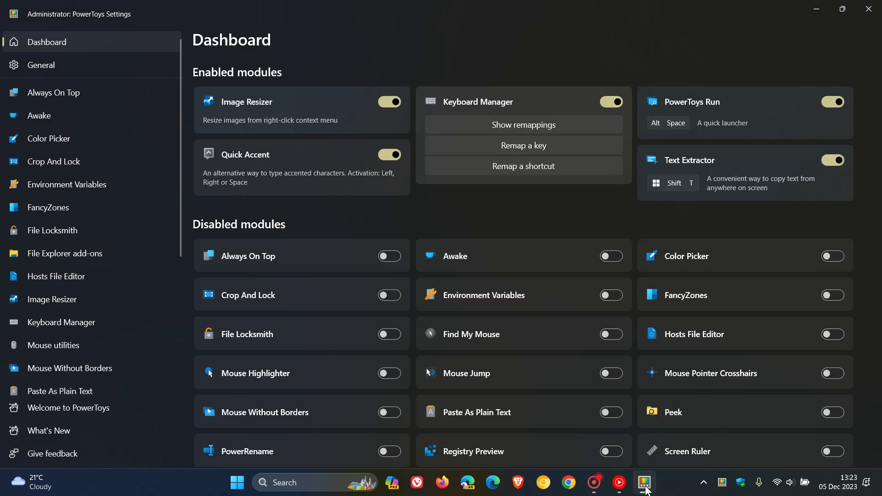
click(110, 64)
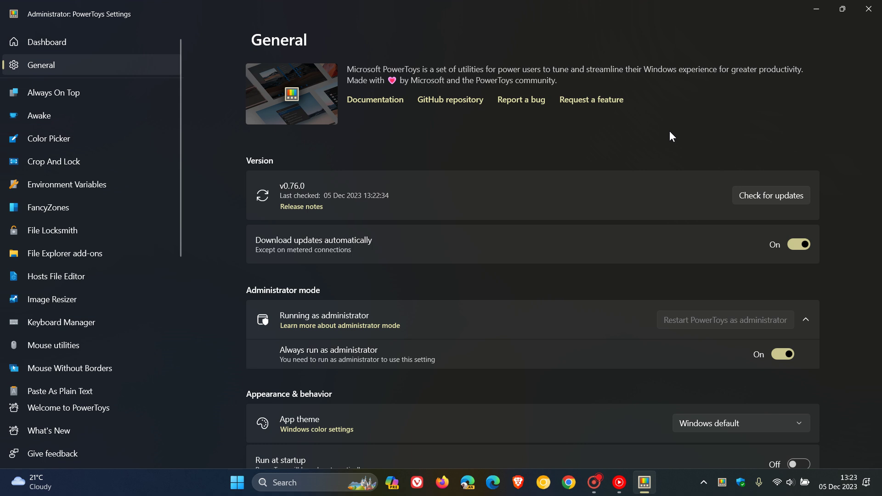
Step: From the Dashboard, open Keyboard Manager and preview the Remap keys dialog, cancelling without adding remaps
click(118, 43)
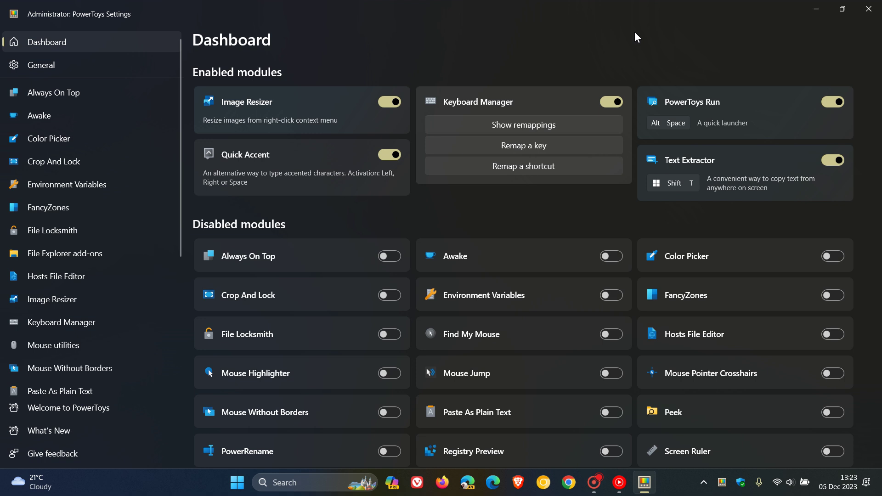
click(533, 109)
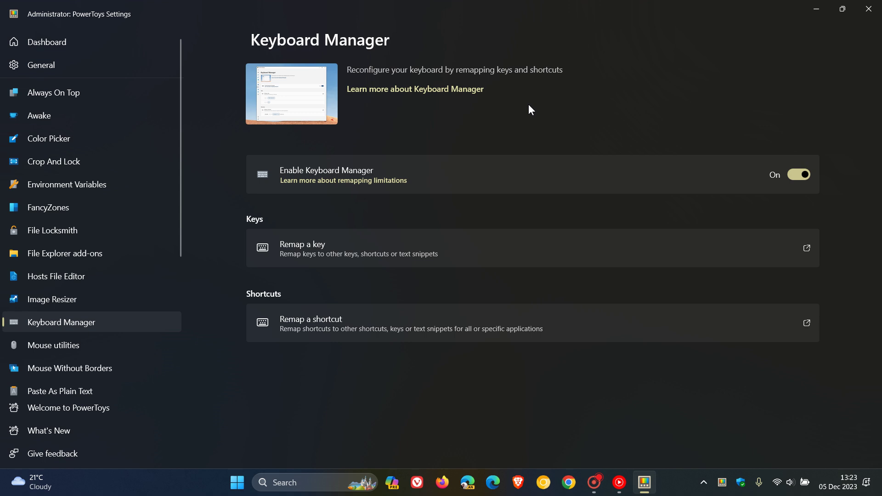
click(601, 259)
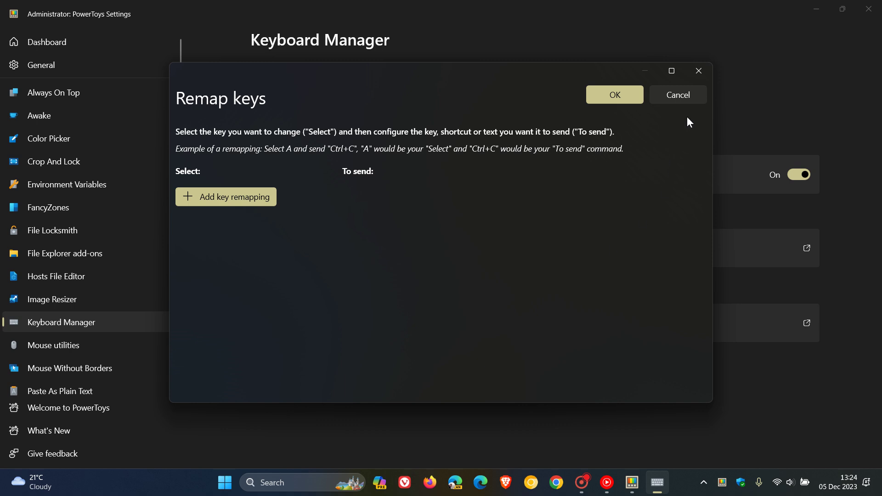
click(696, 76)
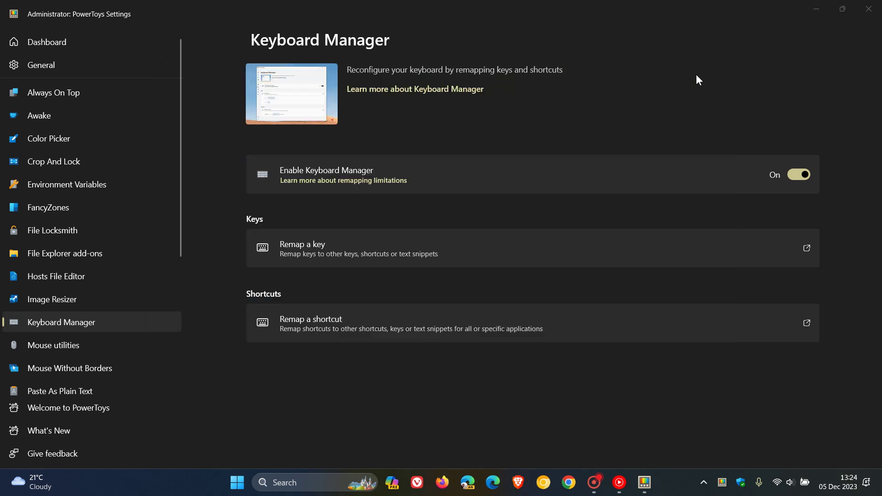
Step: Minimize Settings, summon PowerToys Run with Alt+Space and dismiss it, then restore Settings on the Dashboard
click(47, 37)
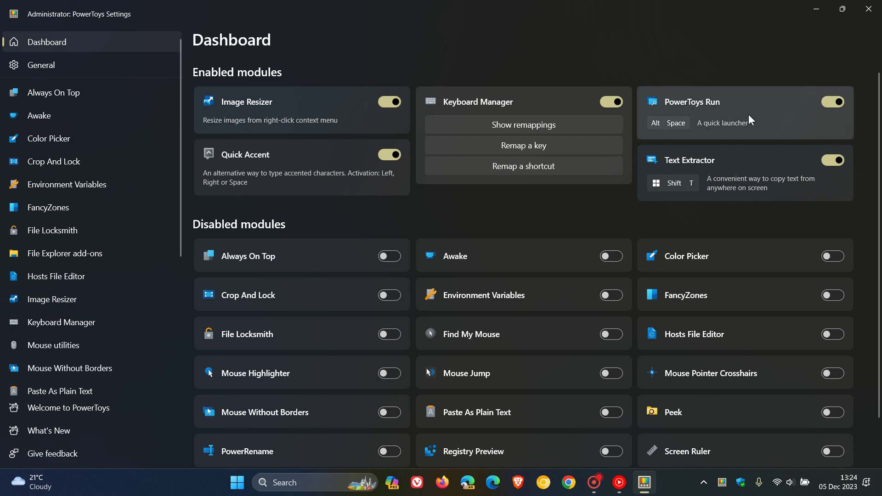
click(817, 9)
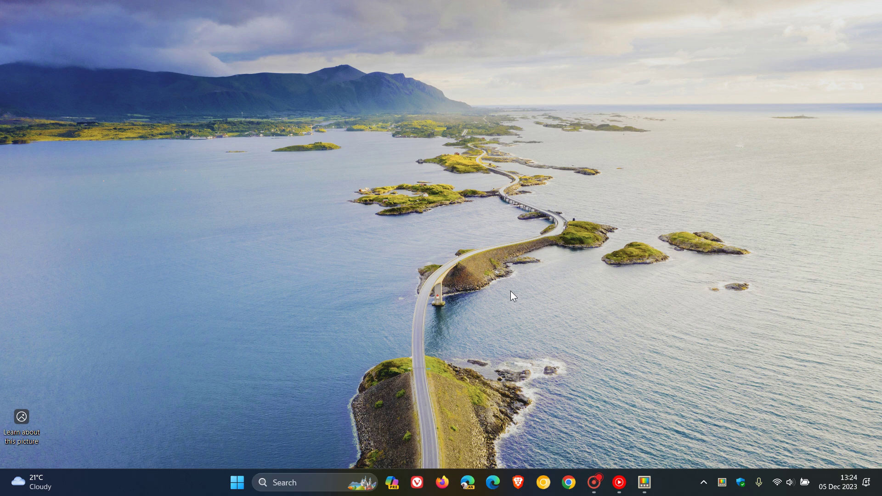
key(alt+space)
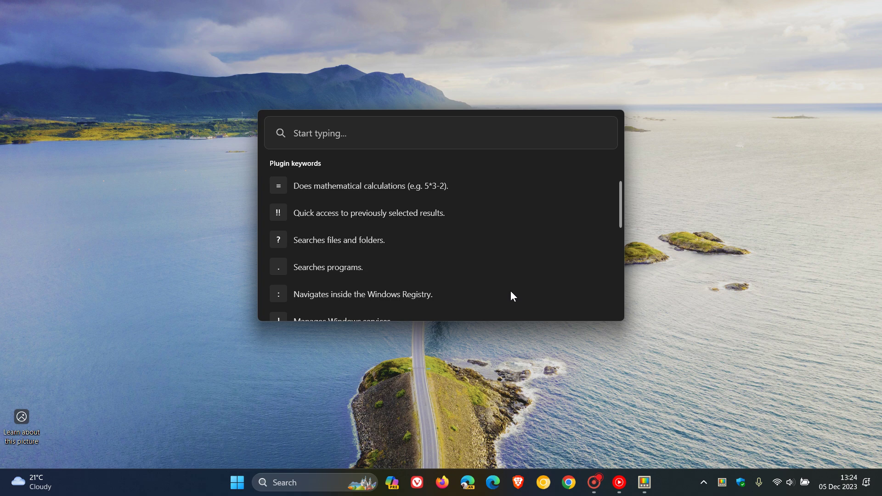
key(Escape)
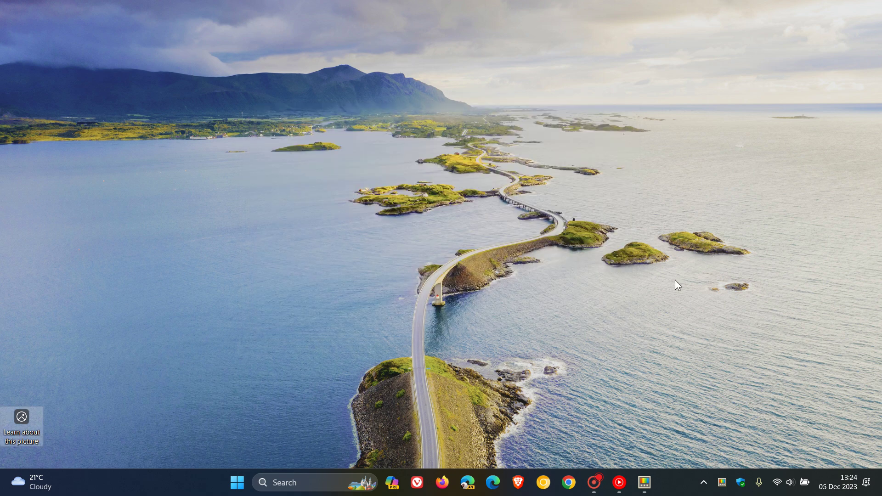
click(648, 487)
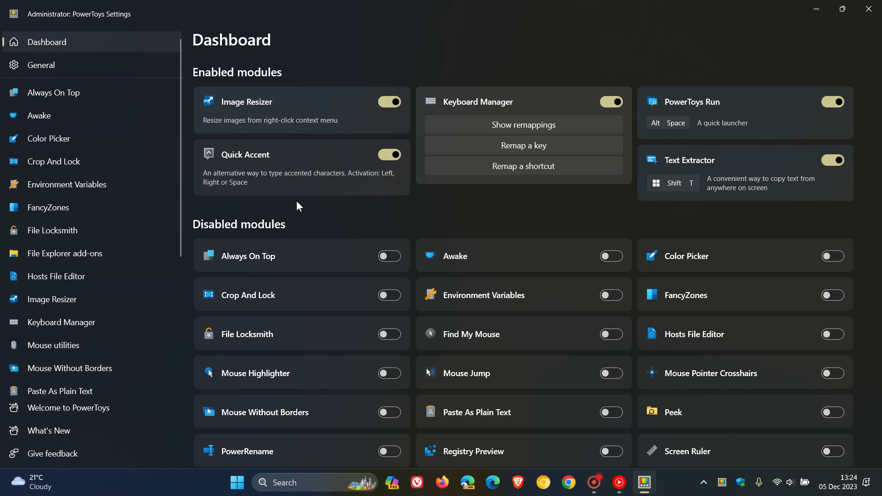
click(308, 167)
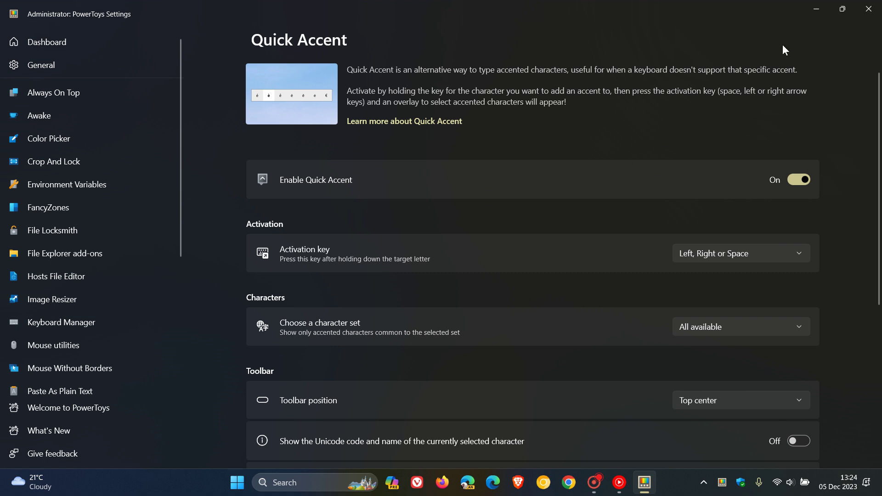
click(83, 43)
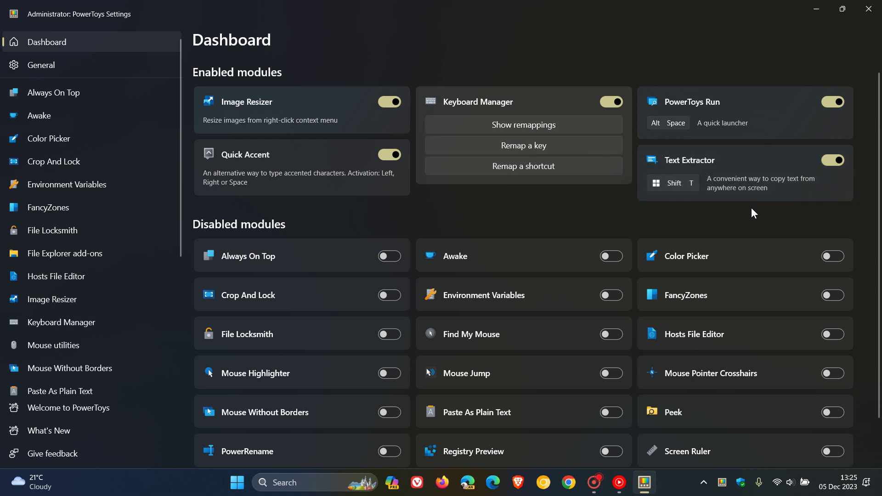
key(super+shift+t)
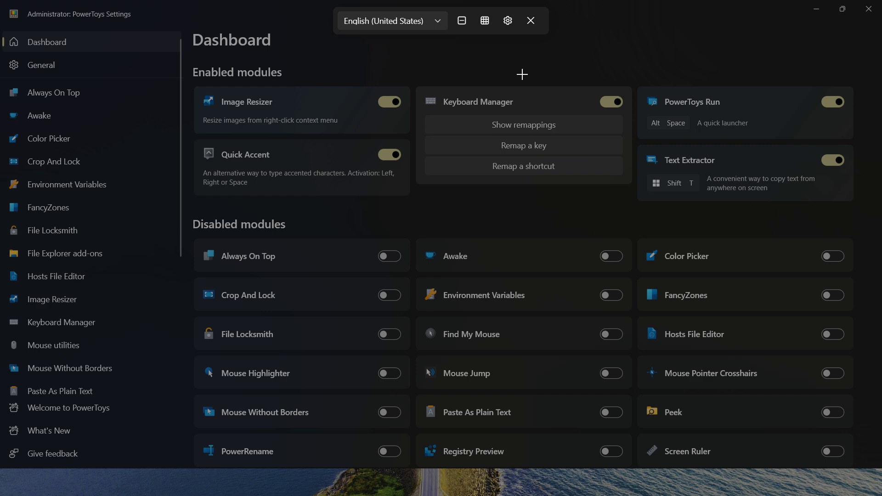
drag(522, 75, 763, 268)
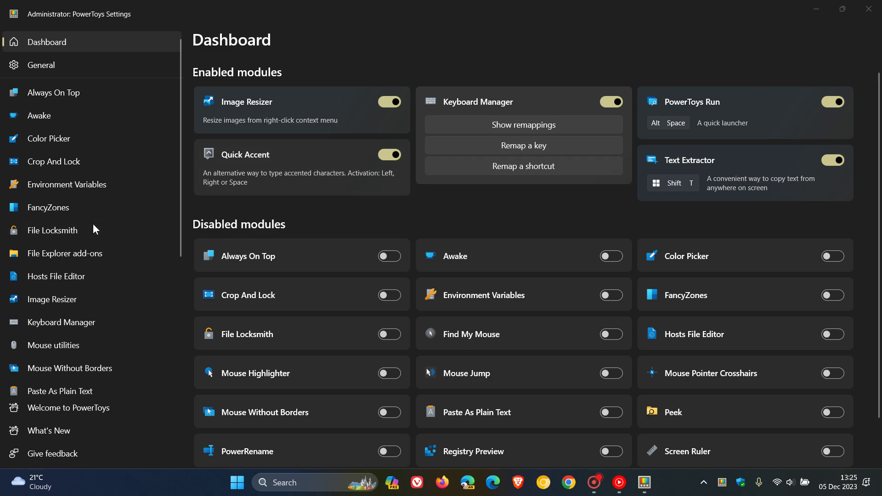
Step: Show the File Explorer add-ons Preview Pane handlers, with SVG, Markdown and QOI on and PDF off
click(94, 257)
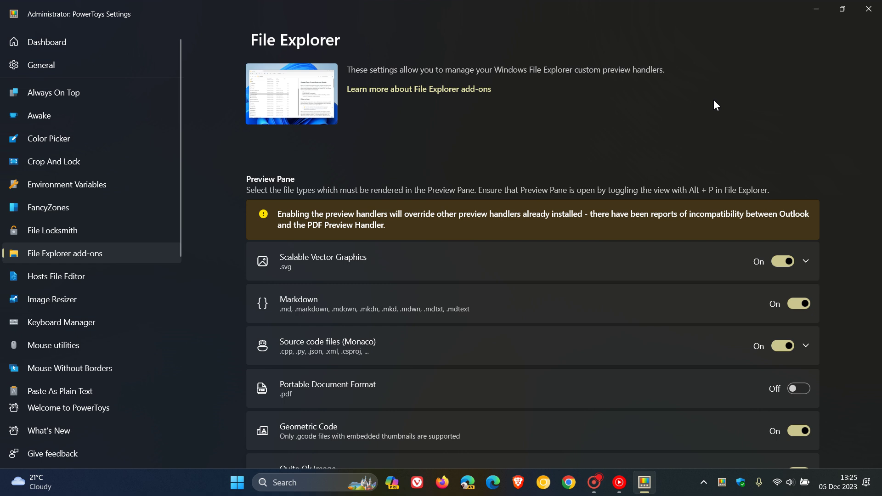
scroll(716, 99, down, 2)
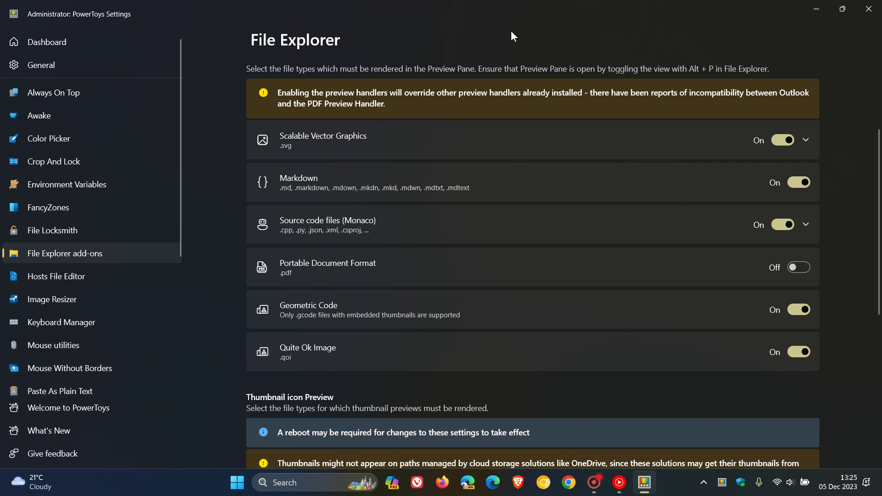
scroll(551, 260, up, 3)
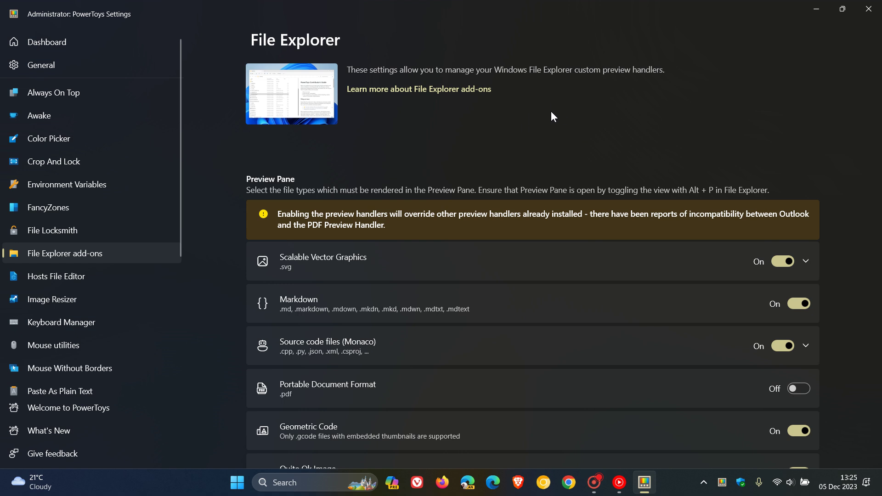
Step: Go to the General page and start reading the v0.76.0 release notes on GitHub
click(85, 66)
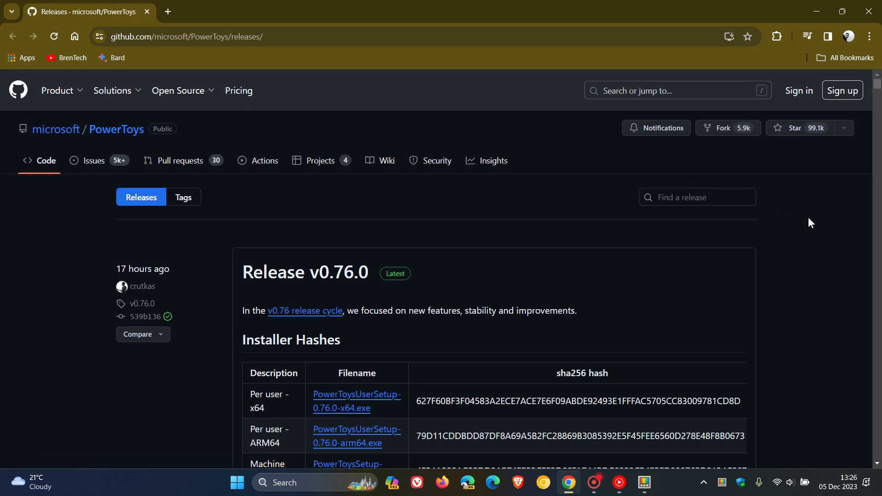
scroll(809, 218, down, 5)
scroll(805, 218, down, 4)
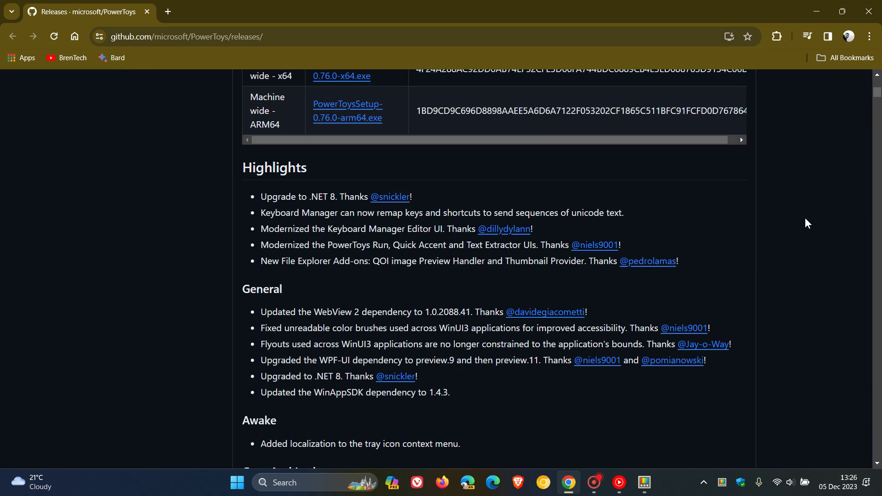
scroll(811, 212, down, 4)
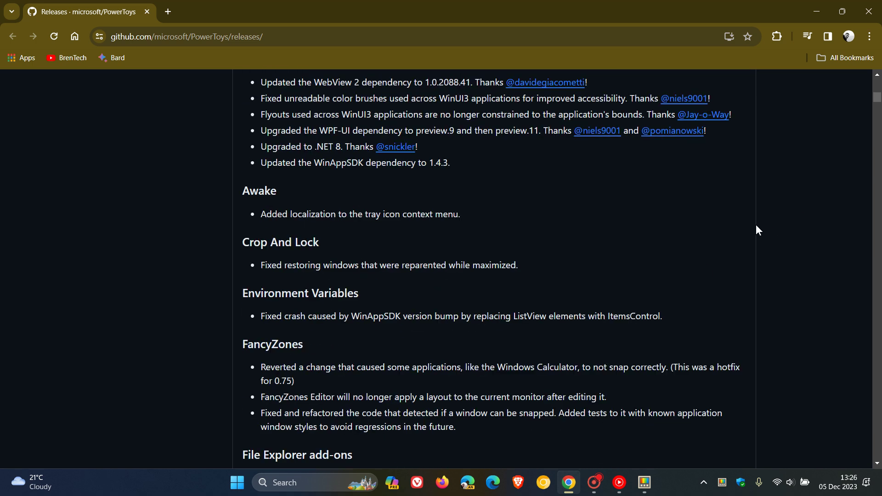
scroll(757, 226, down, 1)
scroll(758, 230, down, 2)
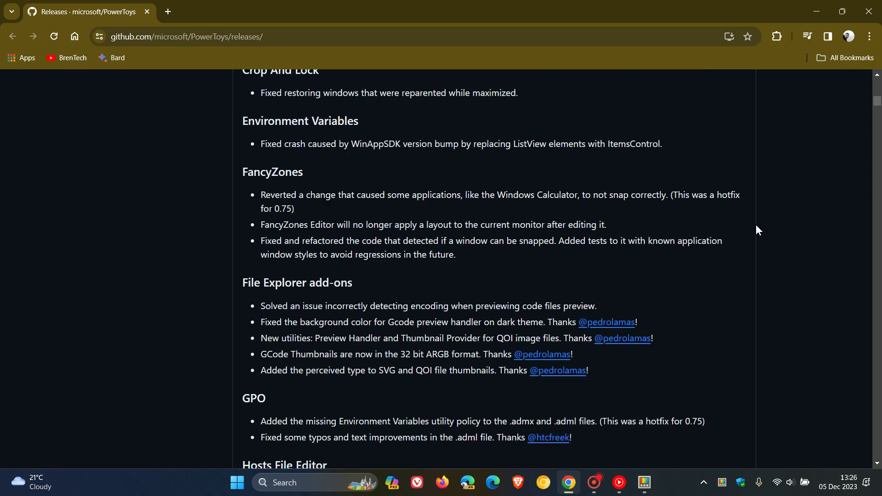
scroll(757, 226, down, 3)
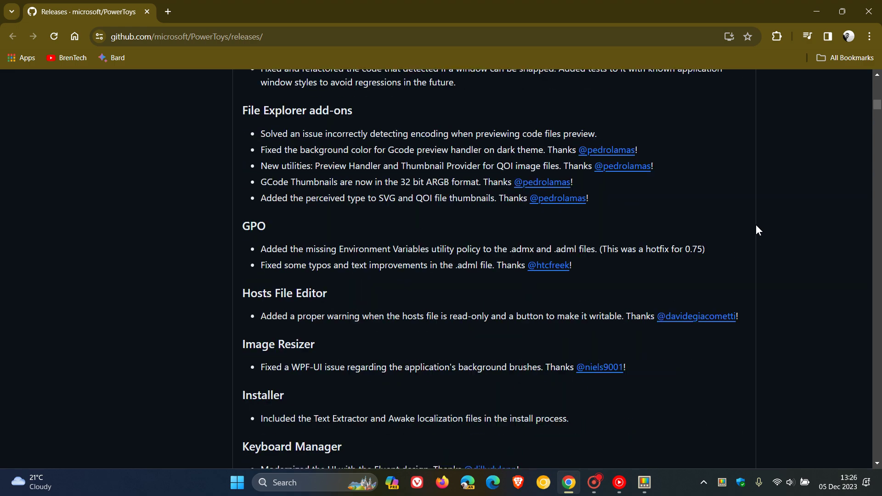
scroll(757, 230, down, 2)
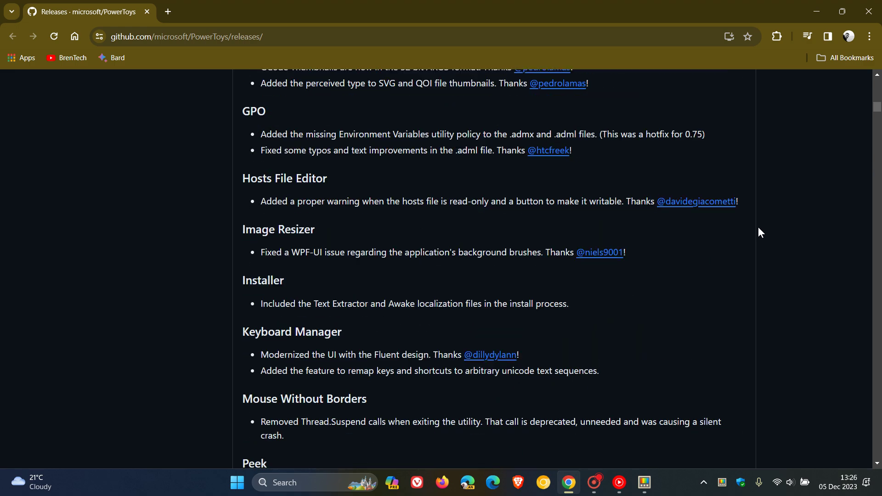
scroll(761, 232, down, 2)
Step: Read the release notes down to the 0.76.0 Assets, then close Chrome
scroll(758, 227, down, 2)
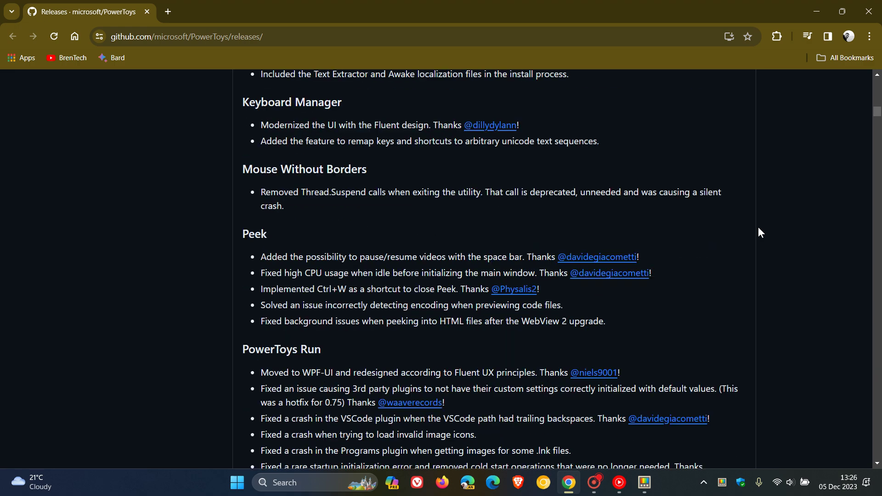
scroll(758, 227, down, 2)
scroll(759, 232, down, 2)
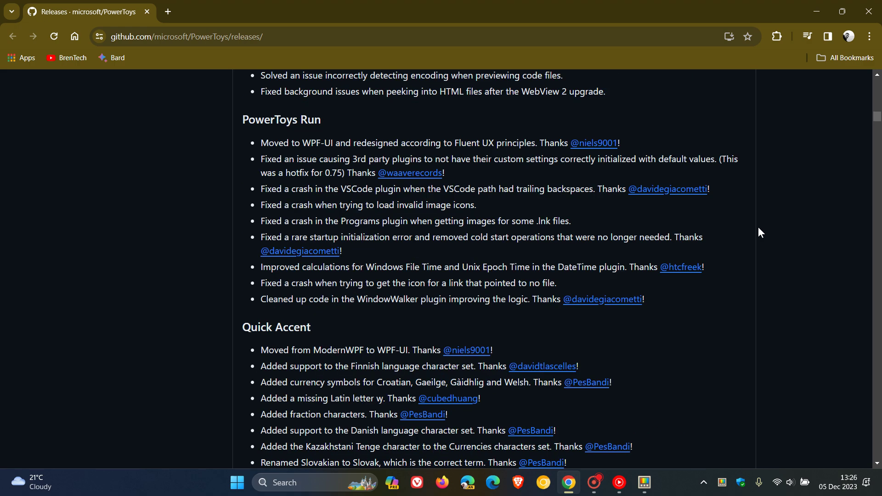
scroll(758, 227, down, 2)
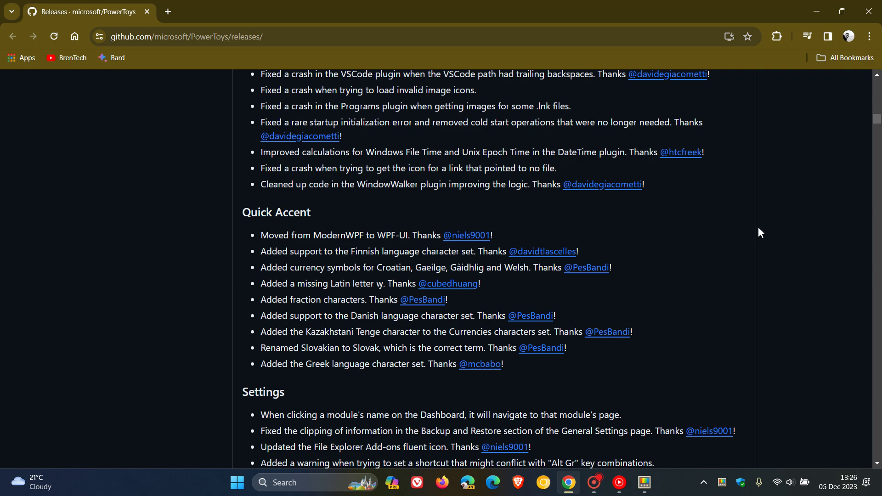
scroll(759, 227, down, 4)
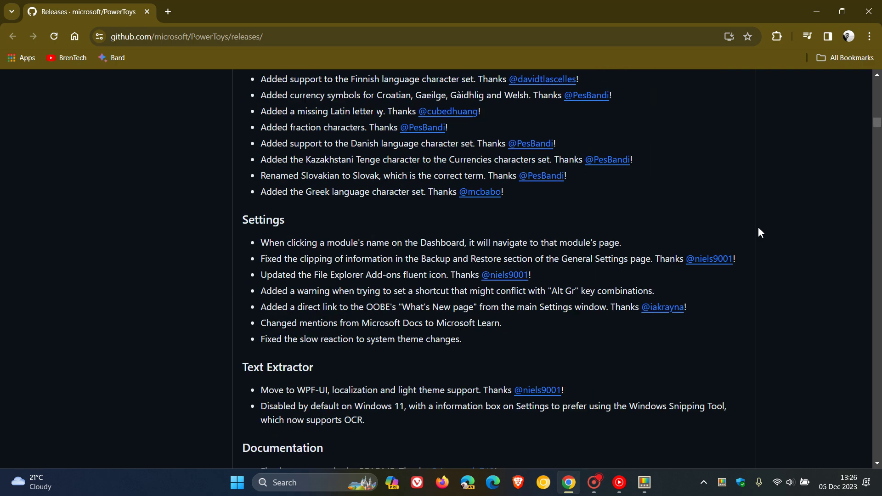
scroll(759, 227, down, 4)
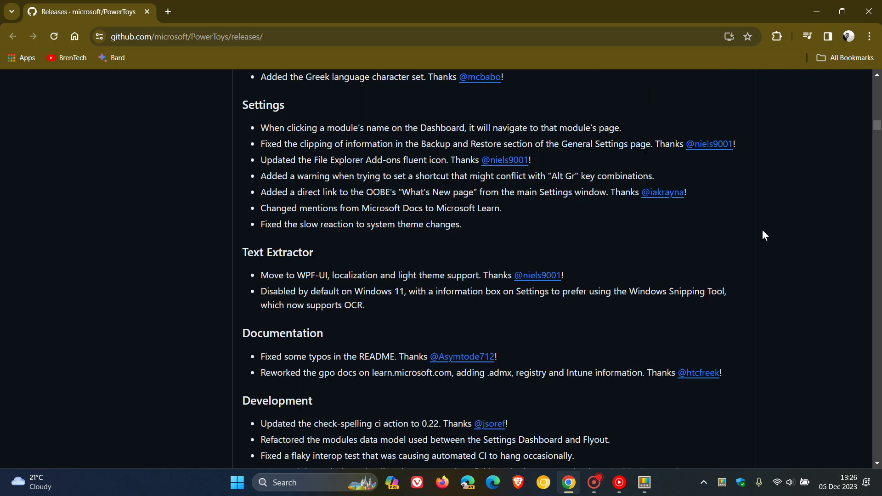
scroll(765, 235, down, 3)
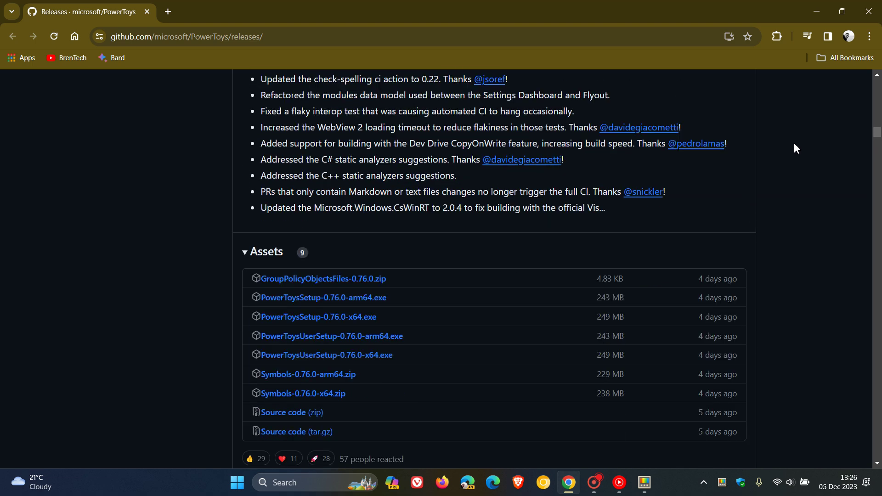
click(873, 8)
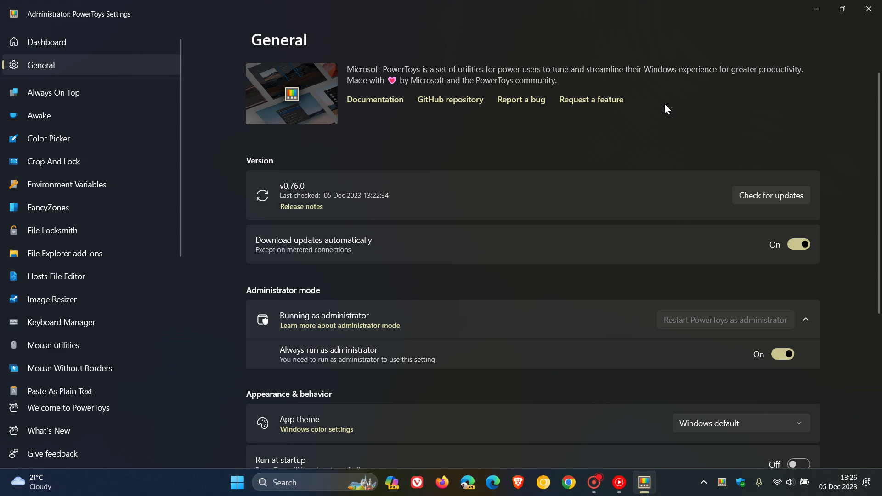
Step: Minimize the PowerToys Settings window to reveal the desktop
click(817, 10)
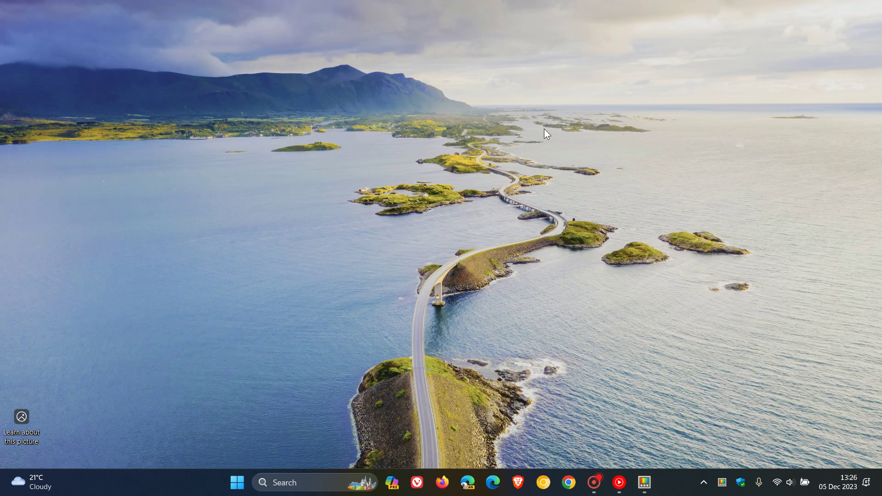